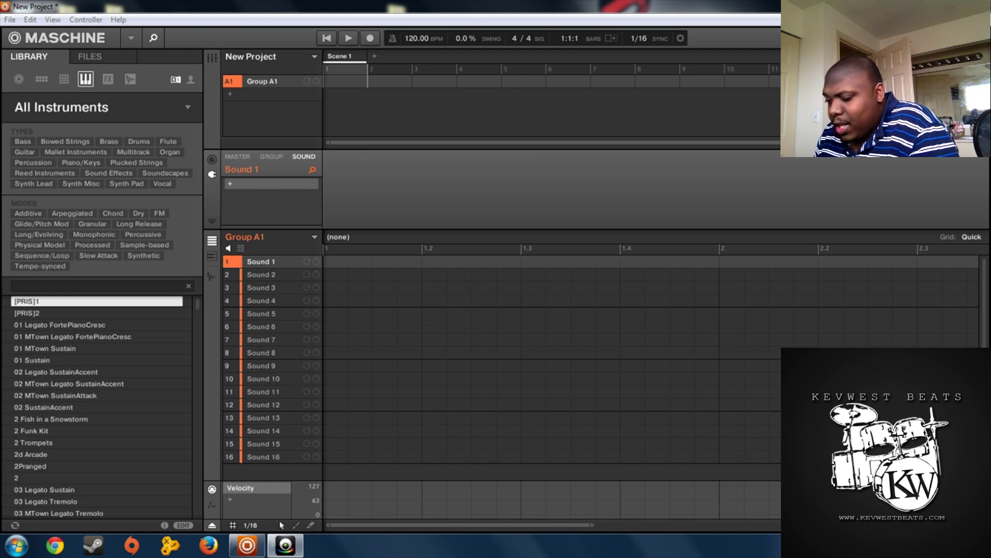
Step: Browse the Drums & Percussion Battery kits in the Battery 4 Factory Library, then check the empty user library
click(185, 106)
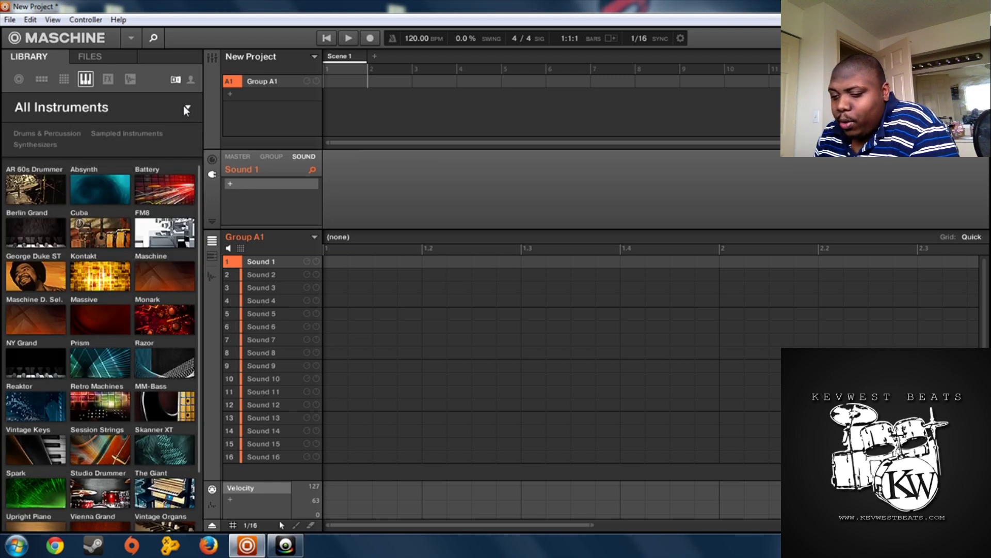
click(51, 135)
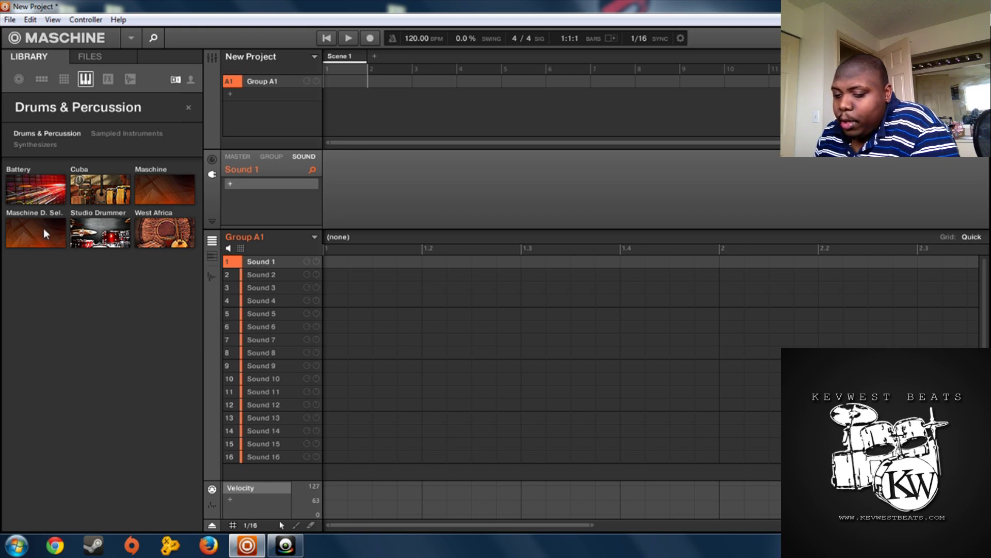
click(21, 180)
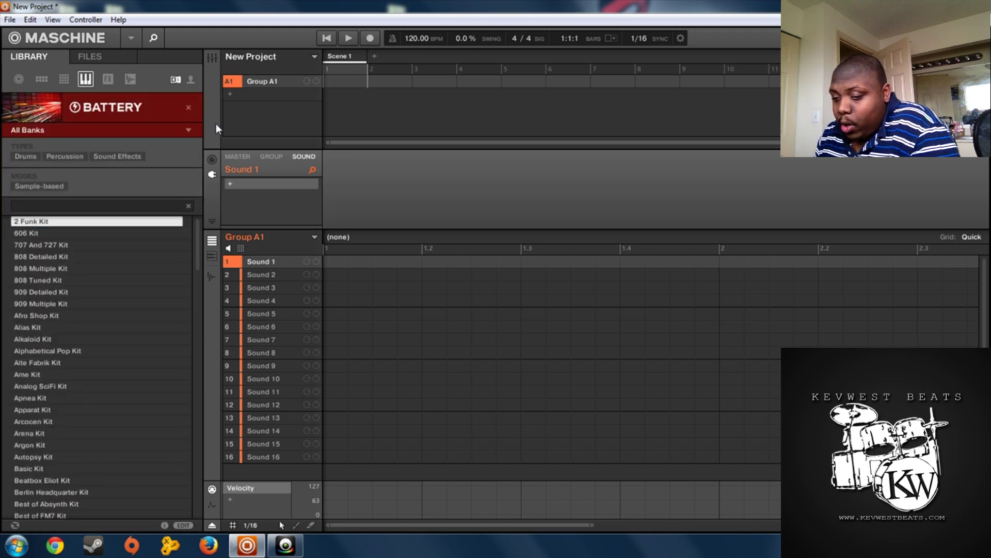
click(190, 130)
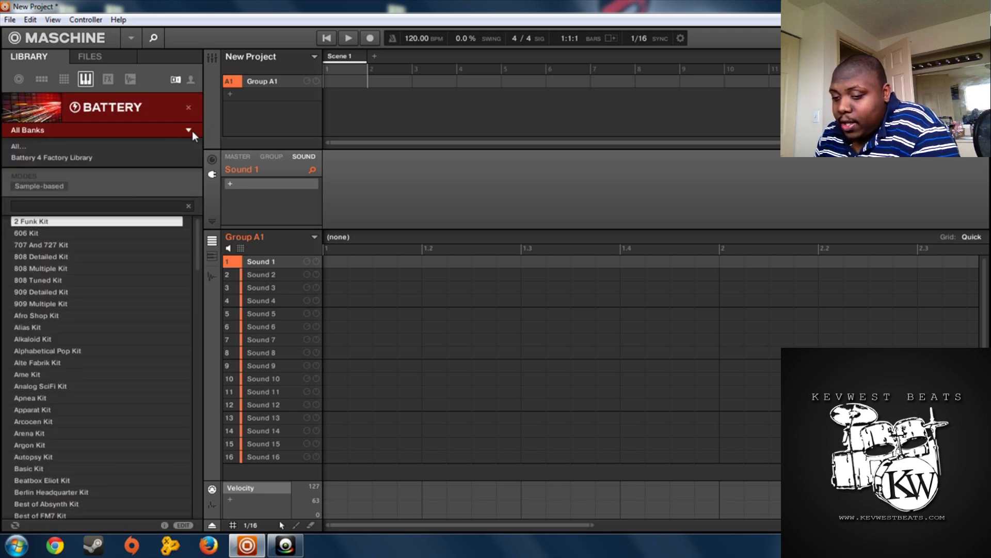
click(86, 158)
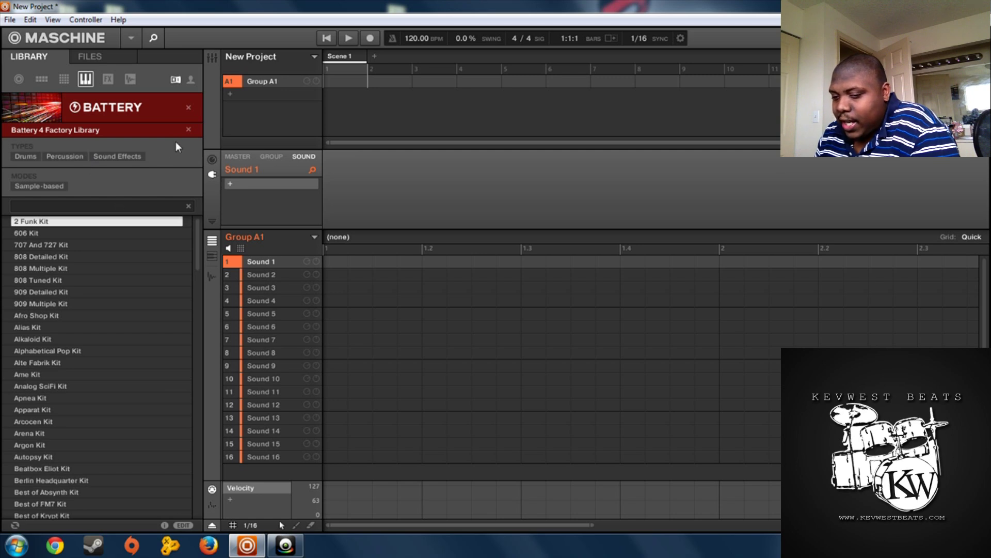
click(192, 80)
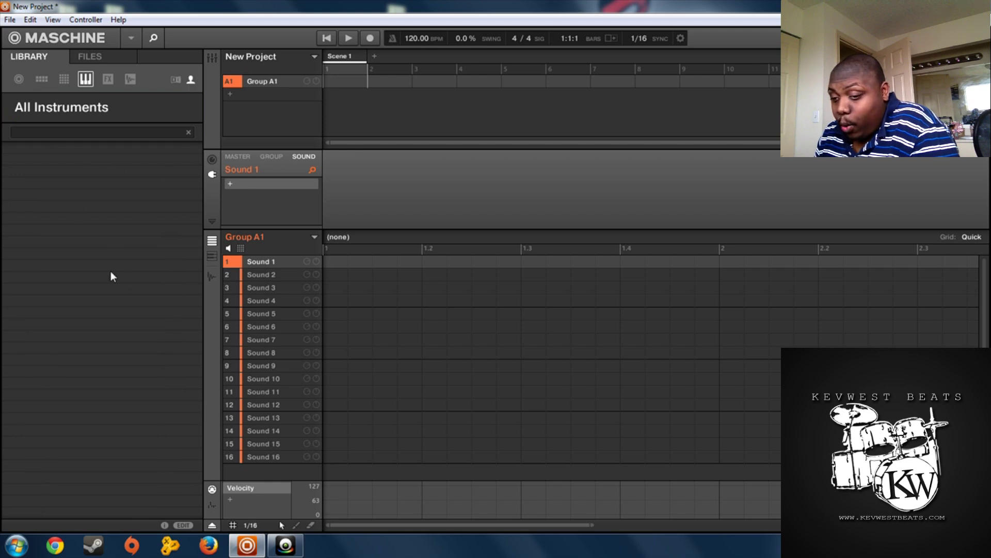
click(176, 80)
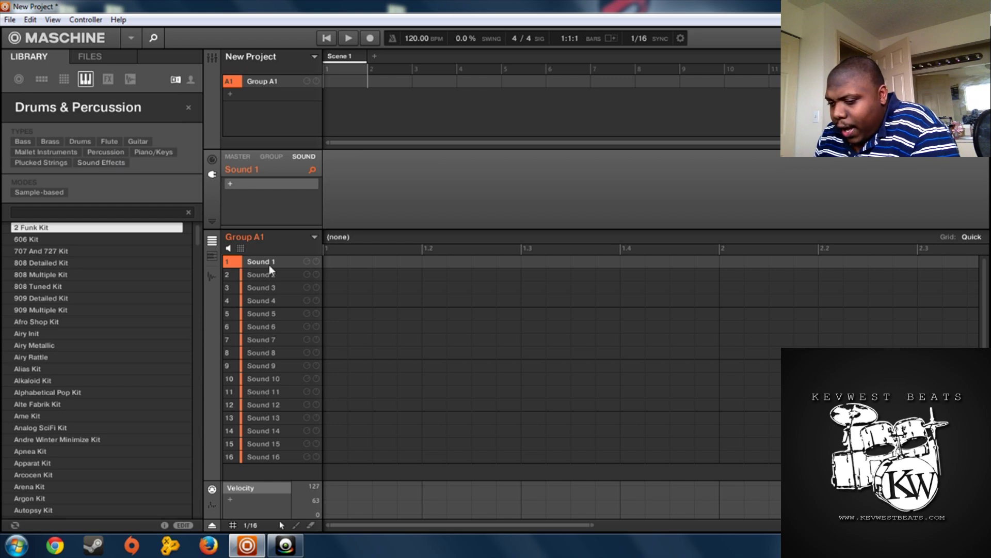
Step: Load Native Instruments Battery 3 into Sound 1's plug-in slot
click(230, 183)
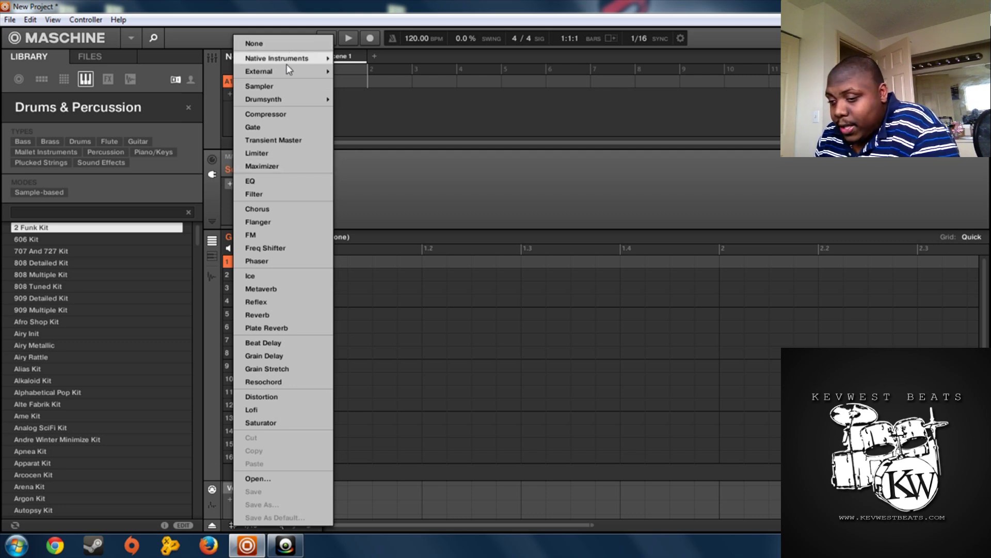
mouse_move(289, 71)
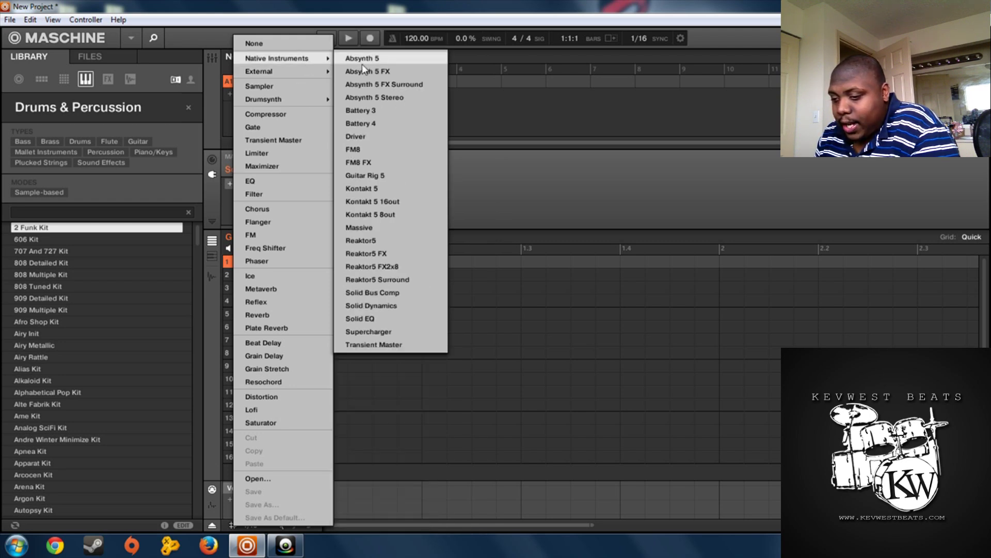
click(374, 111)
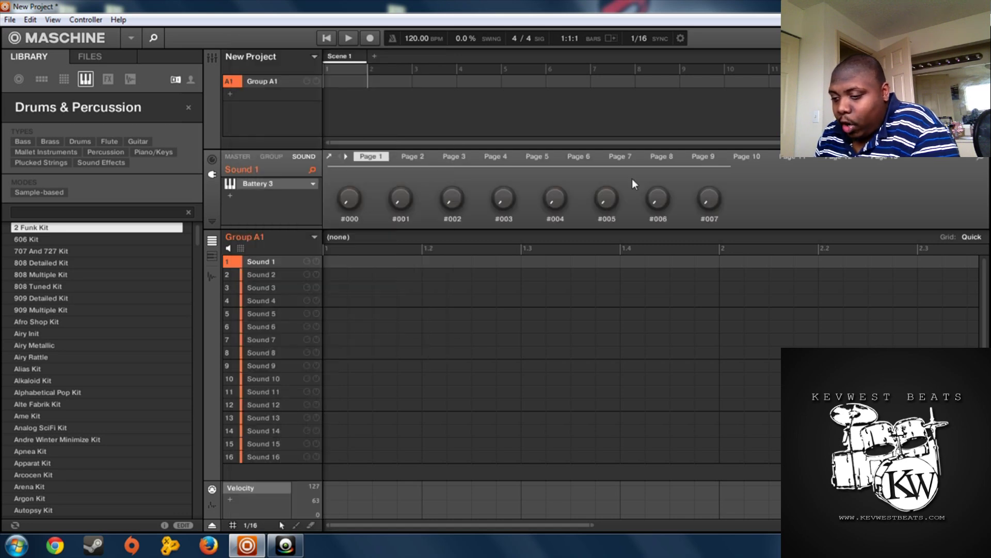
Step: Open Battery 3's window and drag it right to uncover Maschine's sound list
click(266, 181)
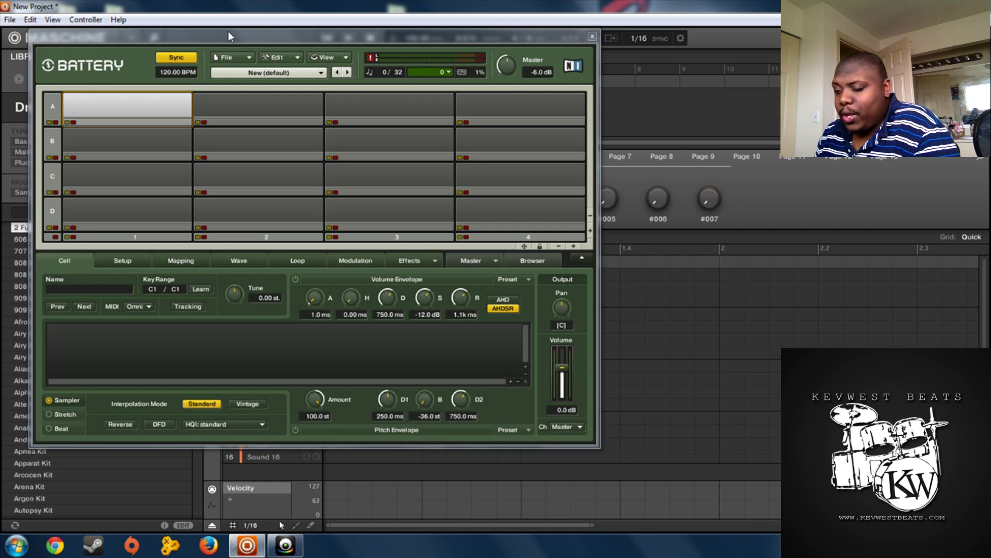
drag(229, 31, 572, 46)
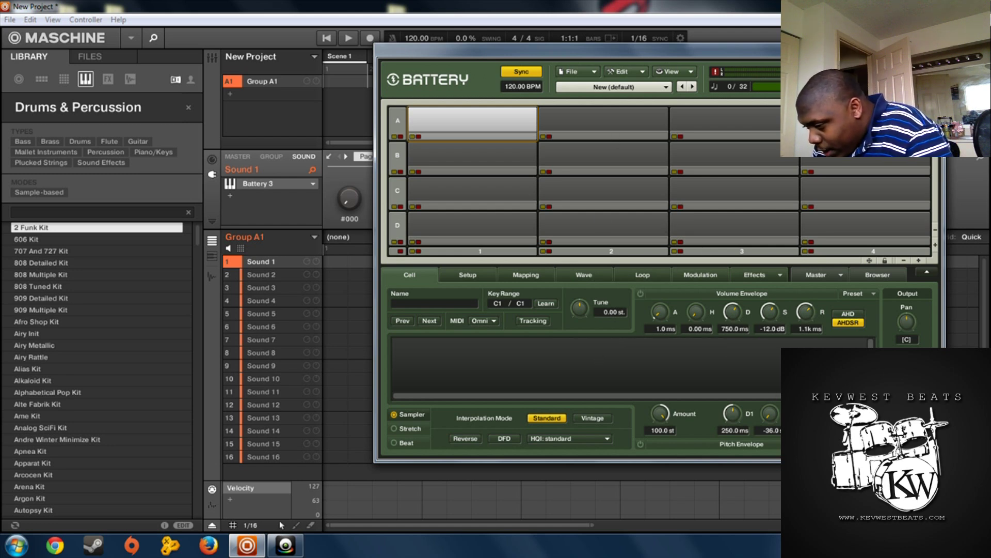
Step: Load Bongo Kit.kt3 from the 03 - Percussion Kits folder in Battery's browser
click(866, 278)
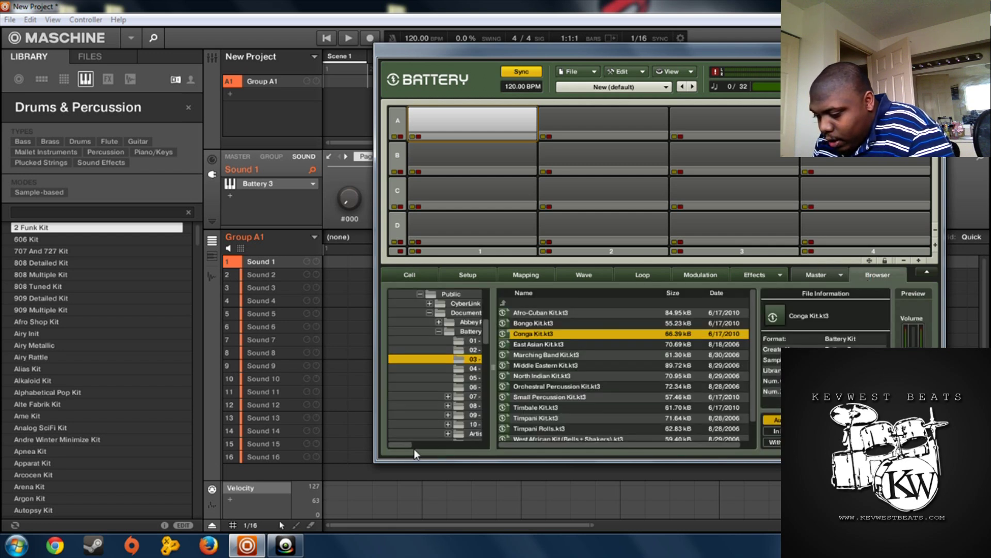
drag(400, 446, 416, 447)
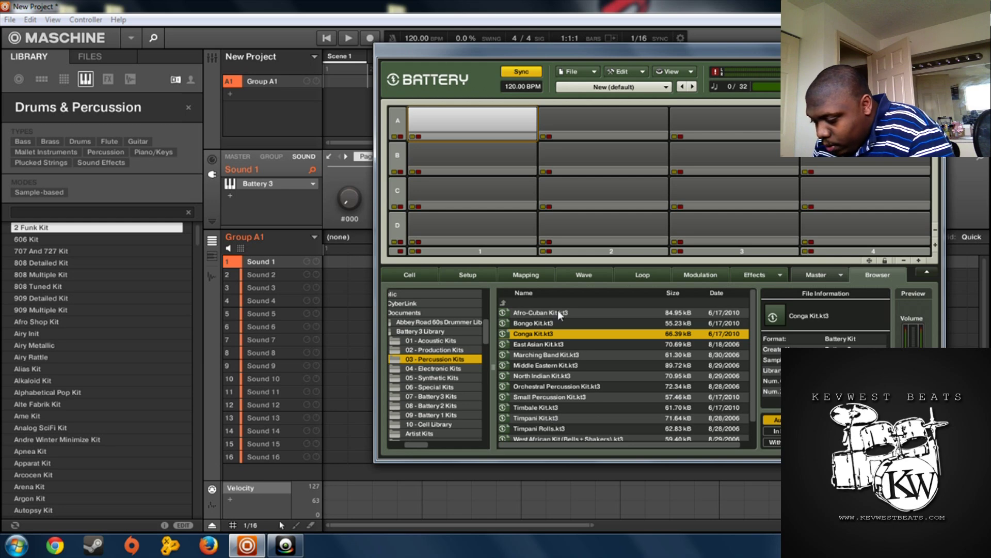
double_click(551, 321)
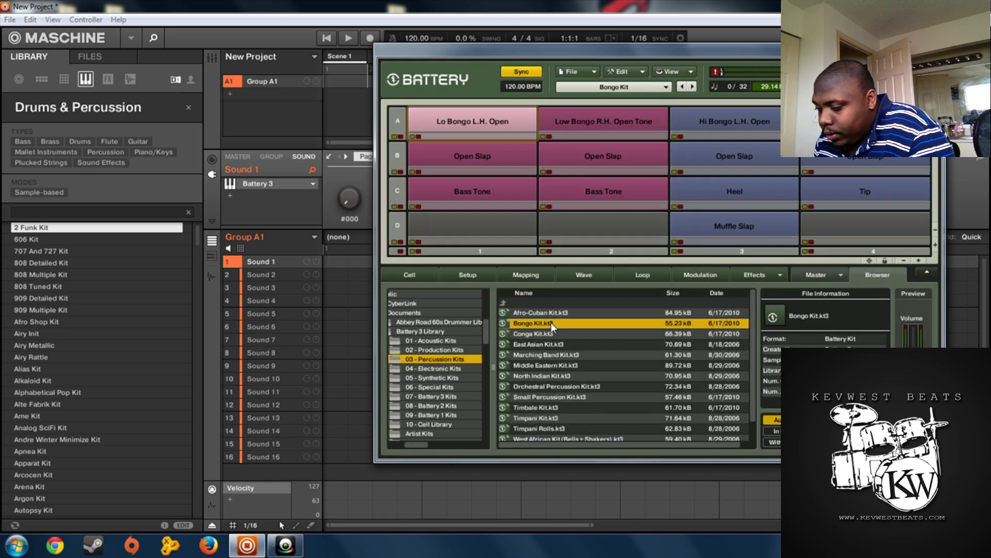
Step: Audition the bongo cells: open tones, Tip, Heel, Muffle Slap, Open Slap and Bass Tone
click(464, 110)
click(465, 112)
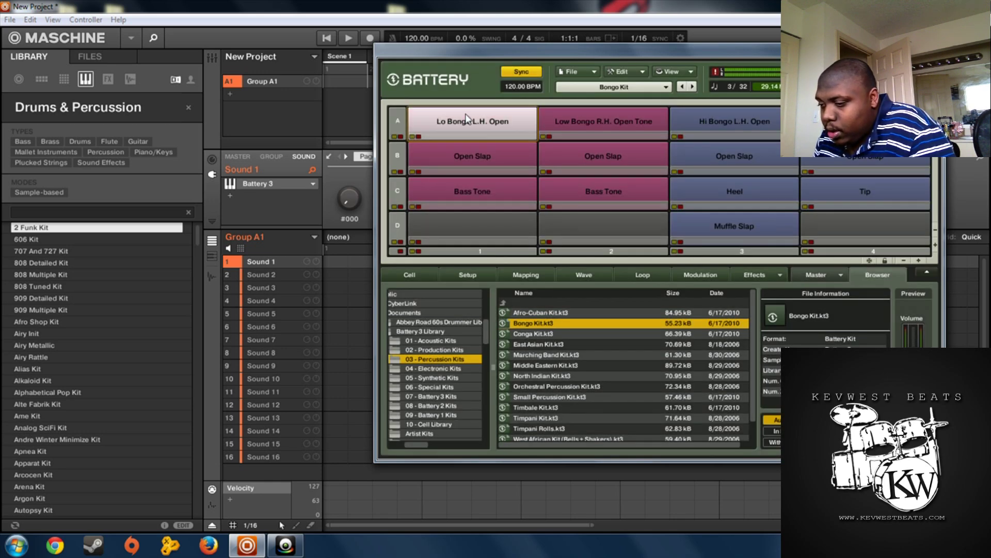
click(656, 112)
click(745, 118)
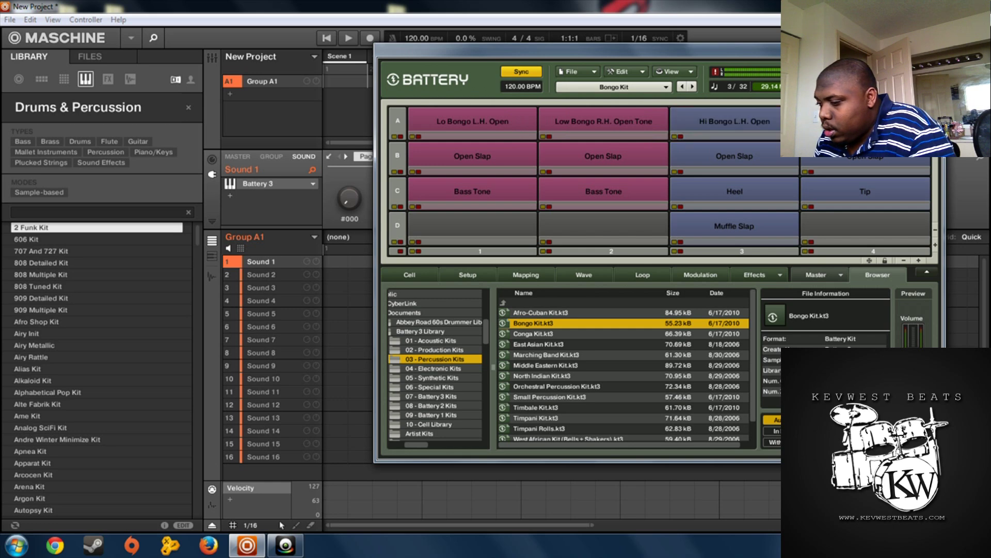
click(847, 188)
click(704, 188)
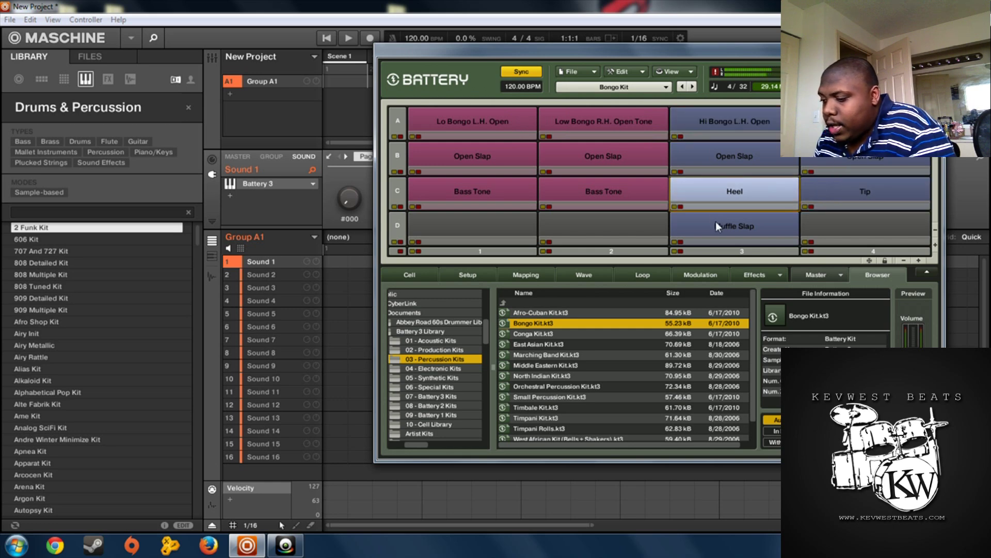
click(716, 221)
click(734, 152)
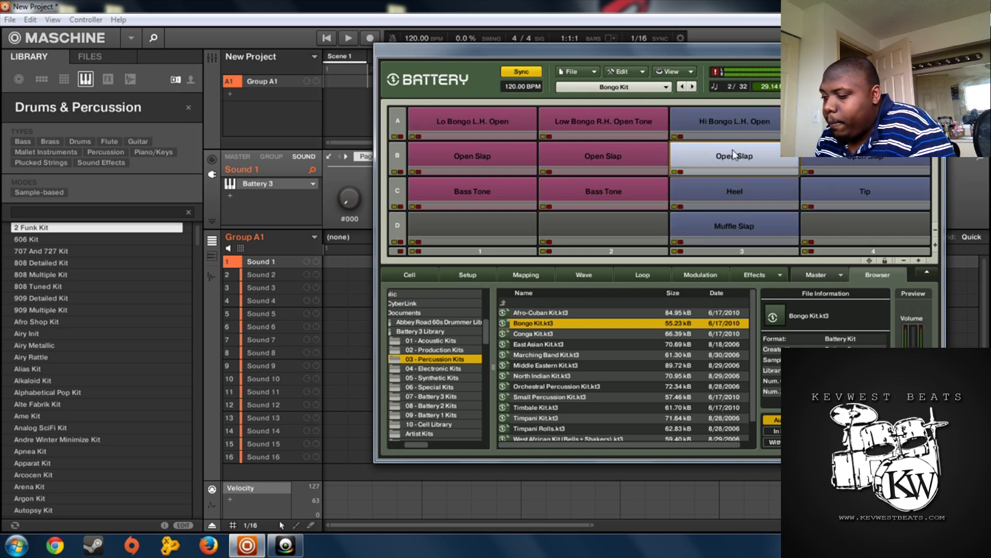
click(609, 152)
click(591, 193)
click(465, 199)
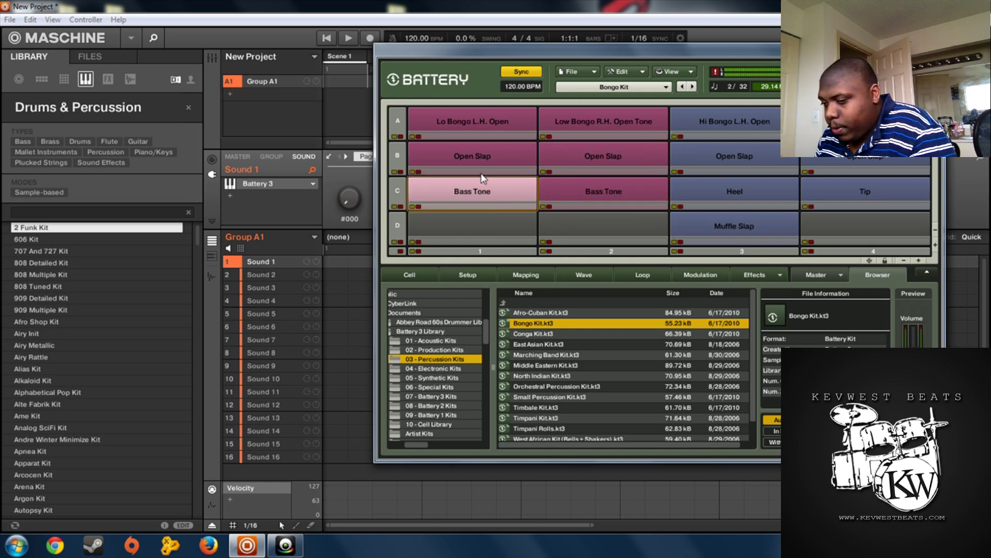
click(489, 156)
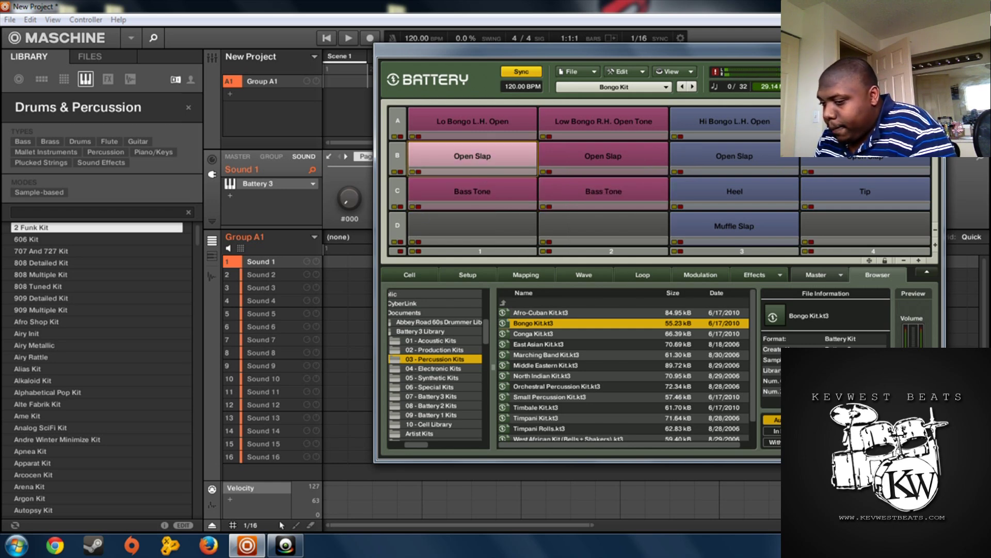
click(937, 50)
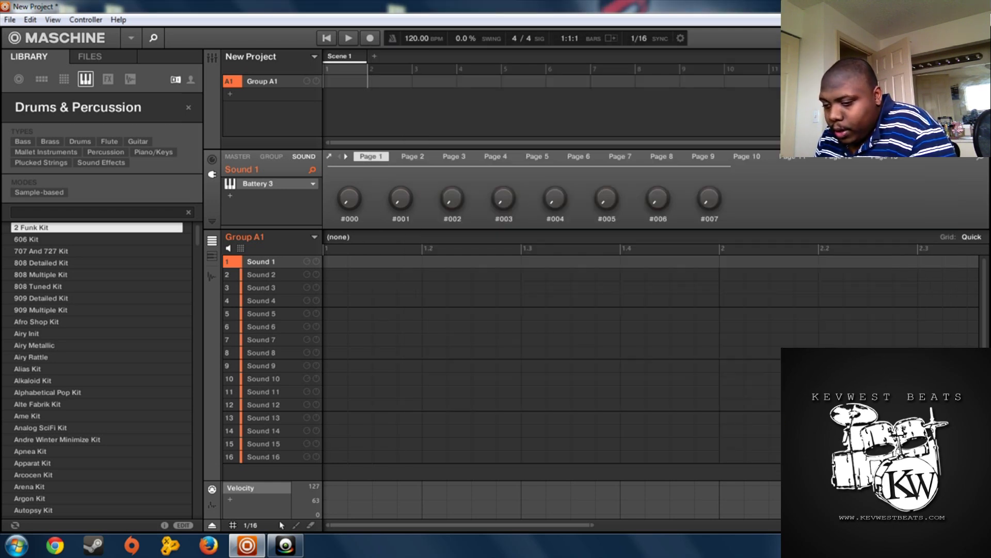
click(314, 183)
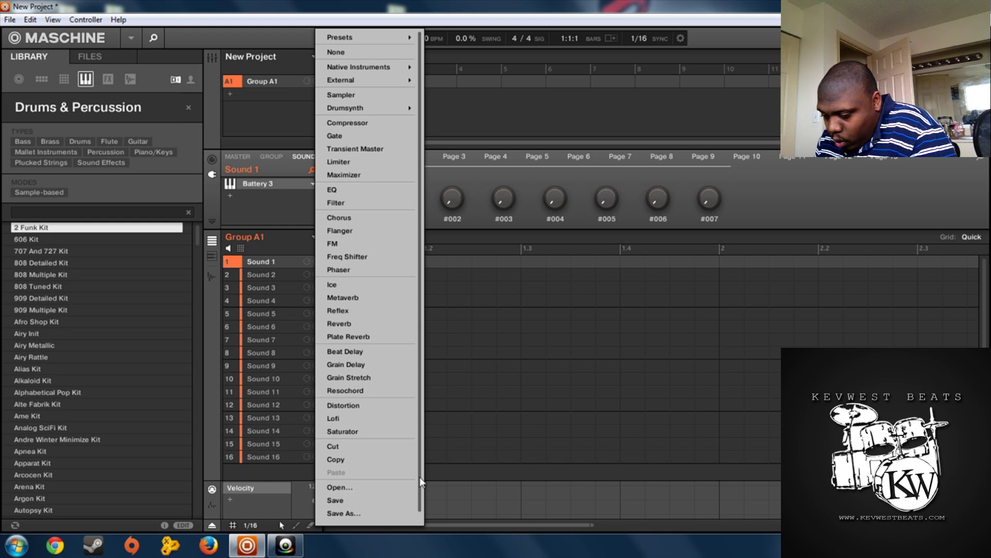
scroll(421, 484, down, 1)
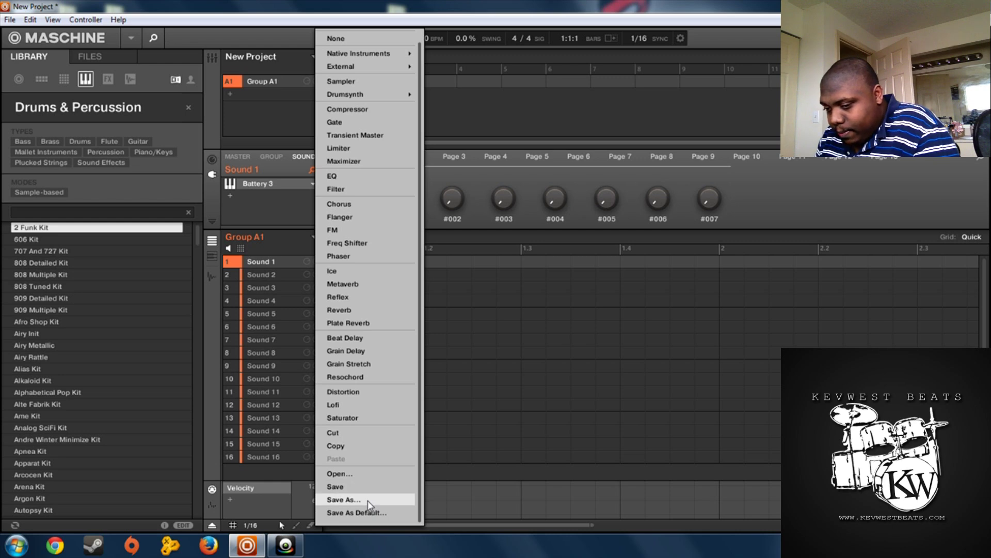
Step: Save the Battery 3 setup as a preset named 'Bongo Kit'
click(368, 501)
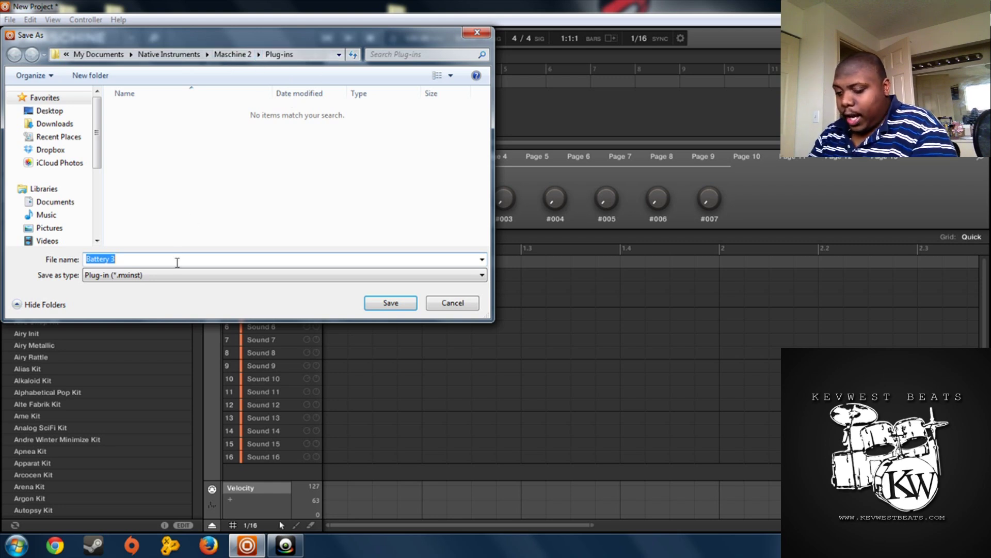
text(Bongo Kit)
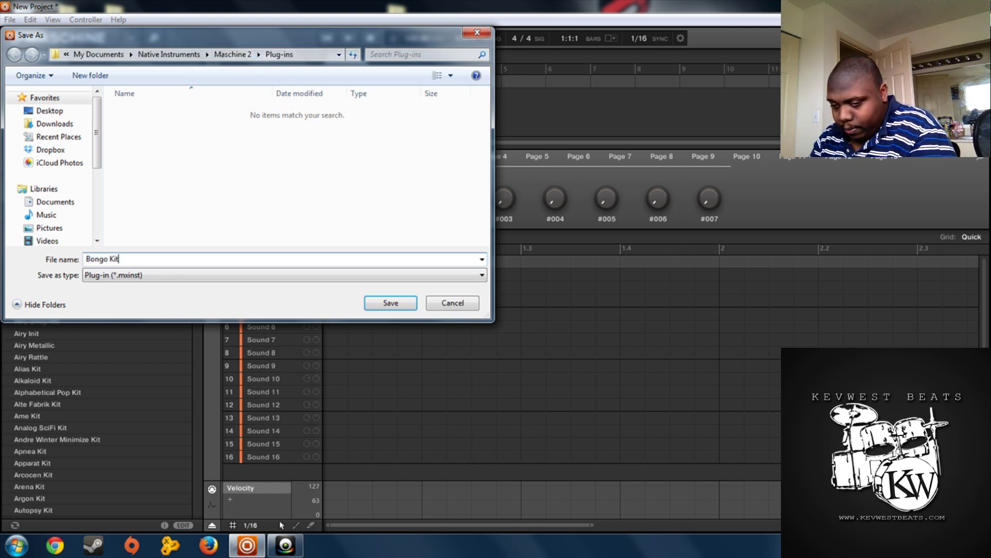
key(Return)
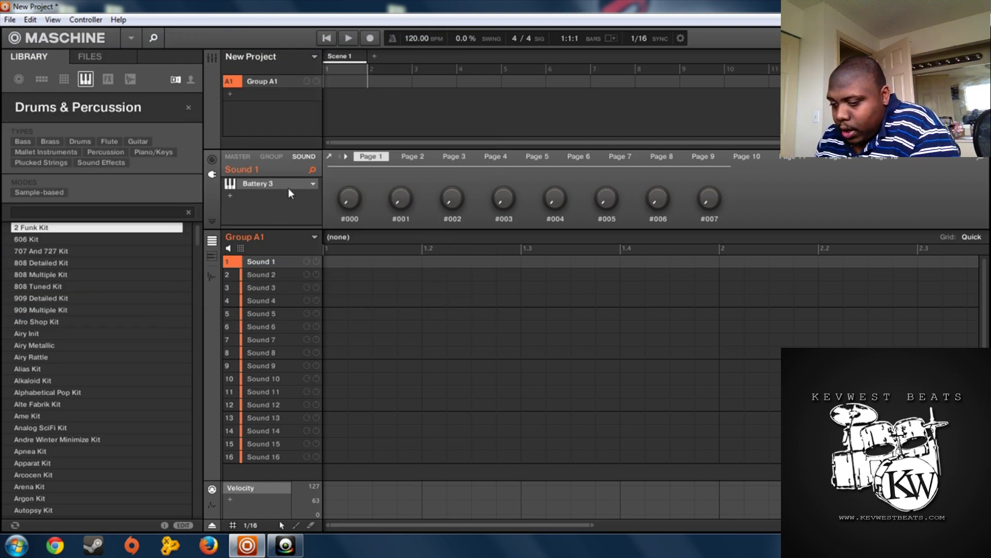
Step: Check that Bongo Kit now appears under Presets in the Battery 3 slot menu
click(315, 185)
click(253, 217)
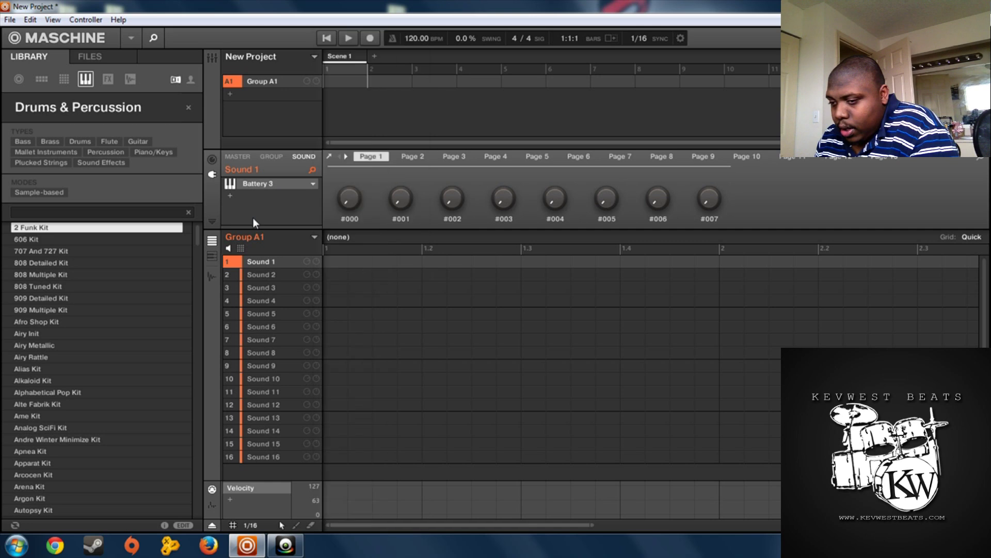
click(315, 184)
mouse_move(405, 37)
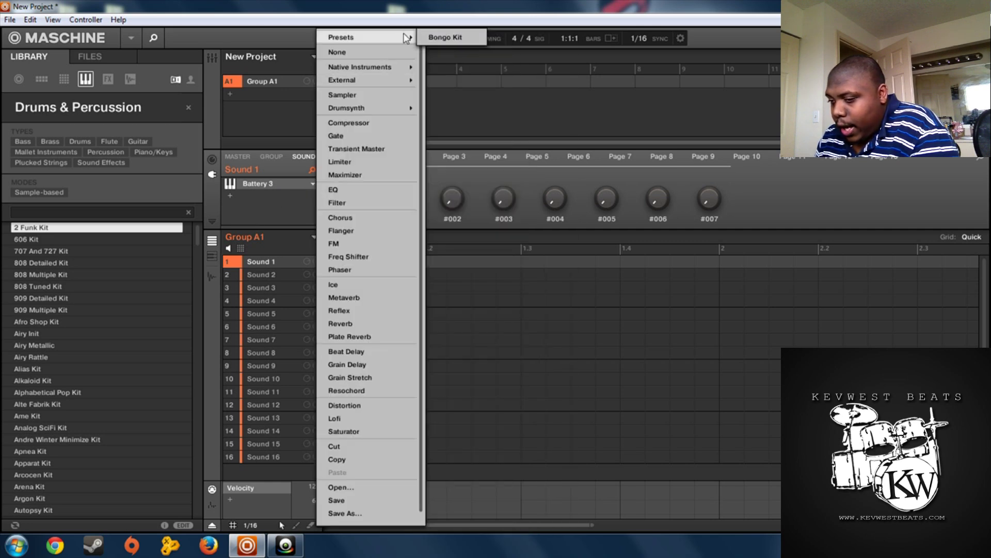
Step: Clear the Drums & Percussion filter and load Bongo Kit from the user library into Sound 1
click(257, 206)
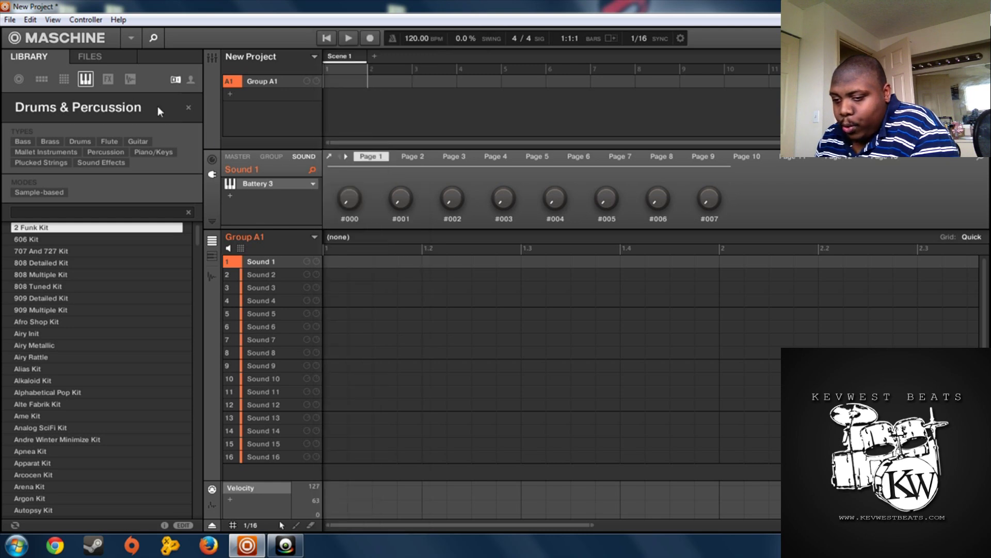
click(186, 108)
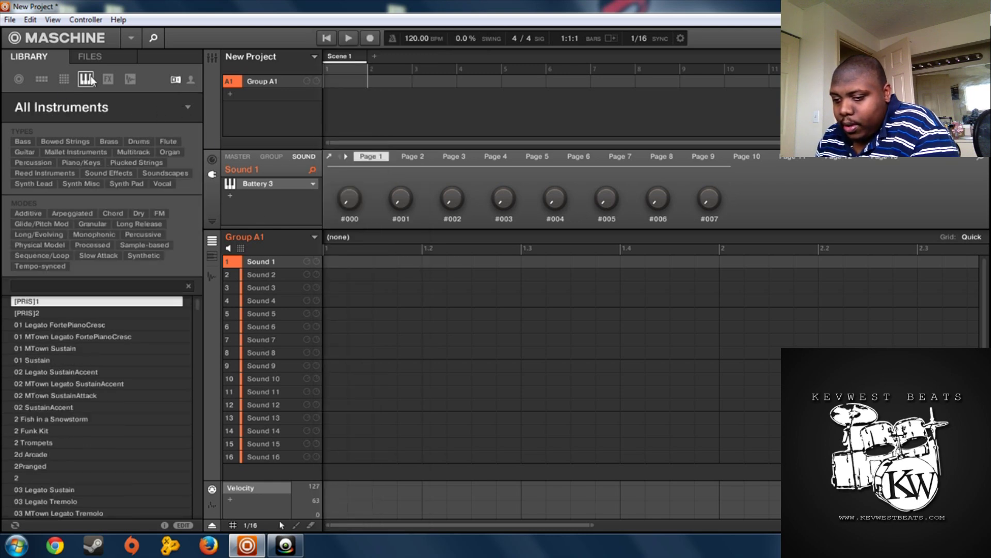
click(191, 80)
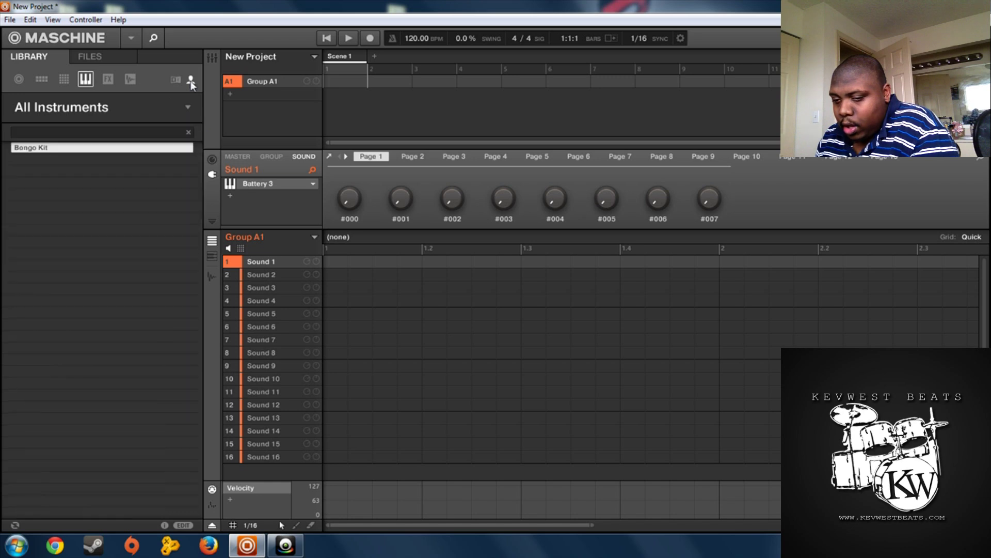
double_click(115, 148)
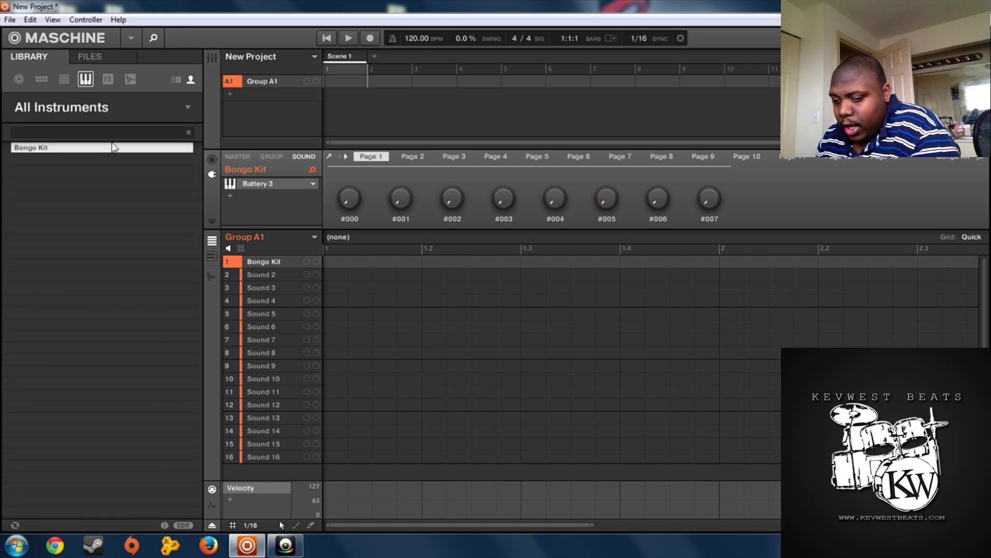
Step: Open Bongo Kit's tag editor, undo the stray type tags, and view its BANK tab
click(181, 525)
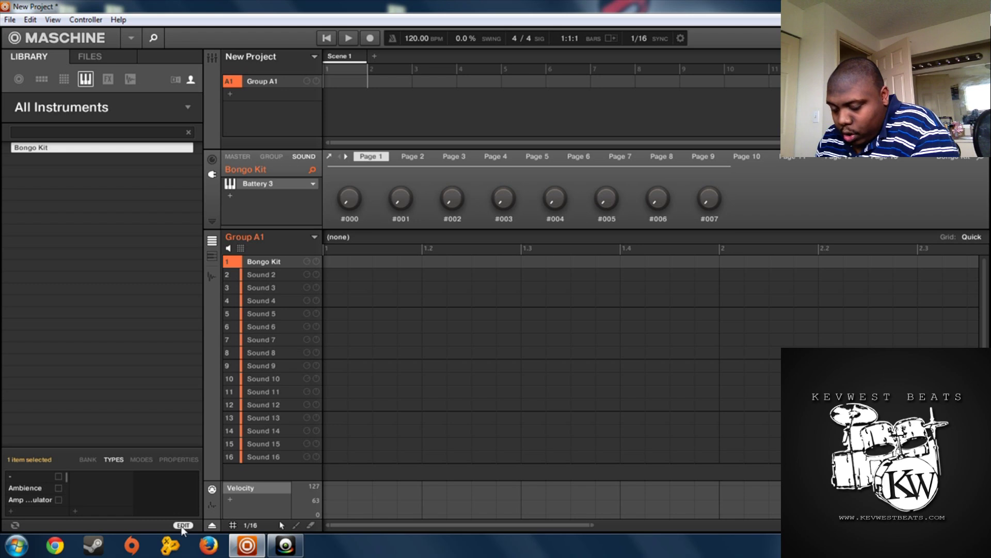
click(60, 500)
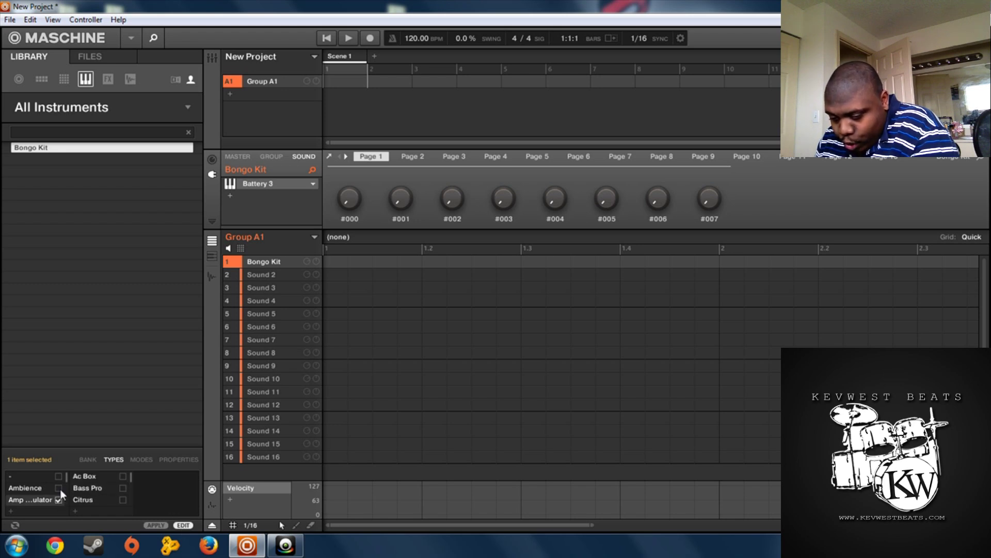
click(59, 489)
click(58, 477)
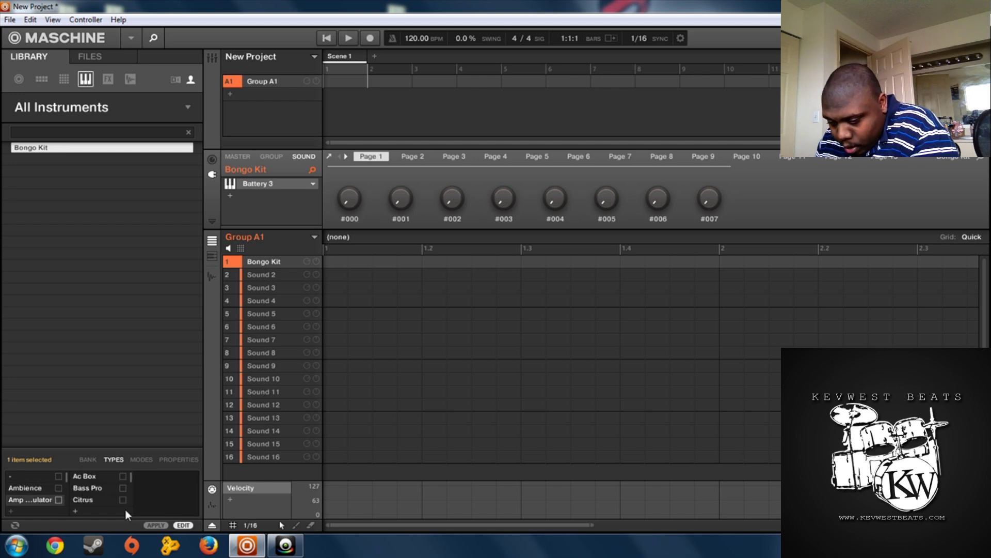
click(90, 461)
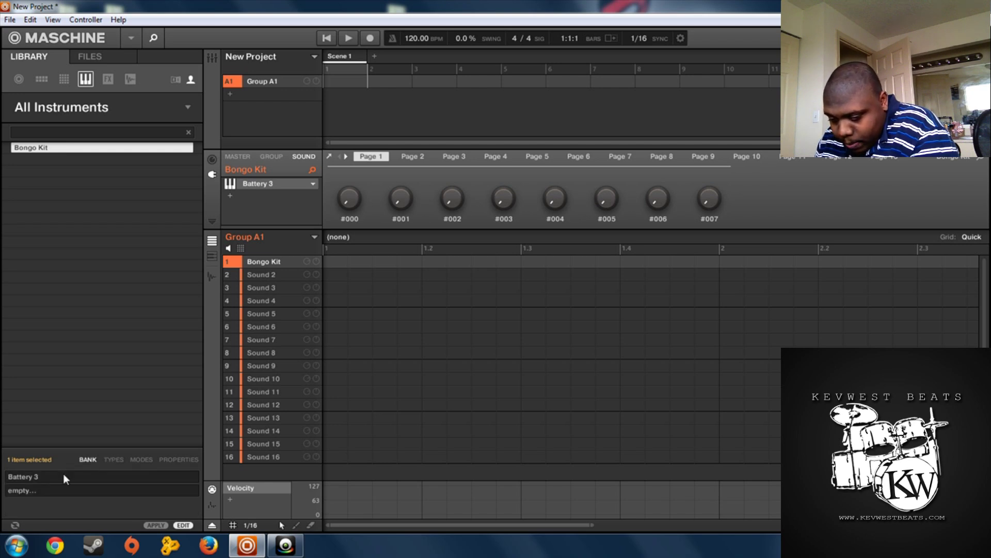
Step: Tag Bongo Kit as Drums with the Percussion subtype, apply, and filter the library by Drums
click(114, 460)
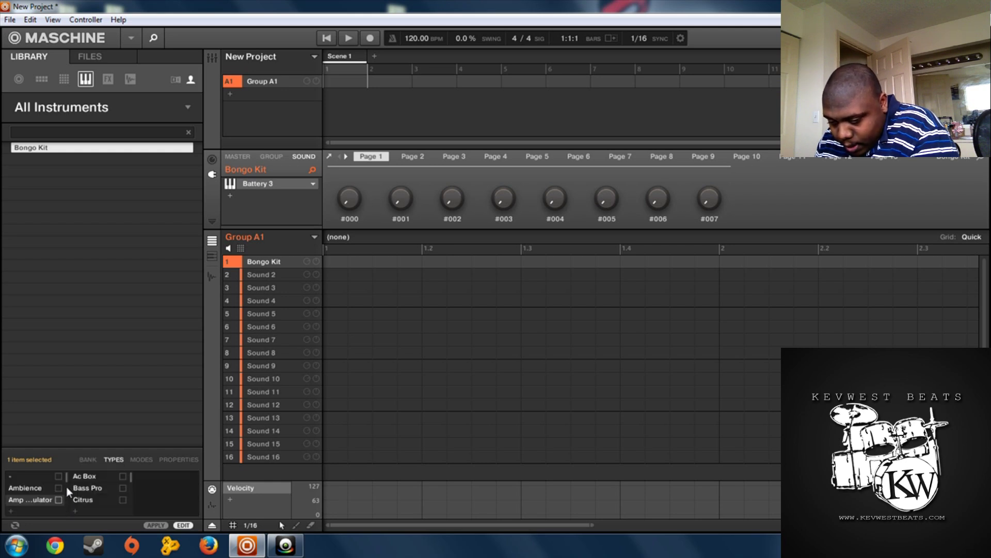
scroll(67, 480, down, 5)
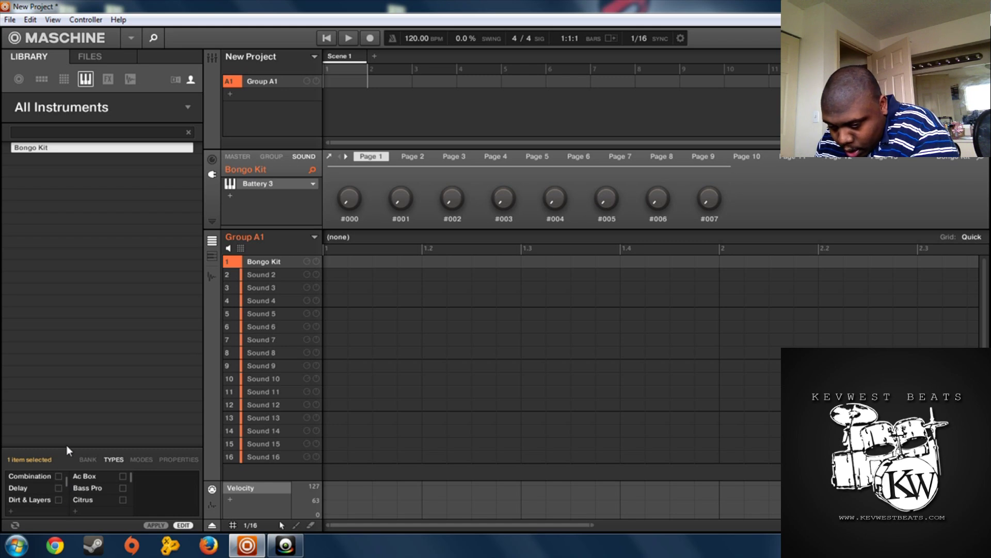
drag(68, 451, 107, 278)
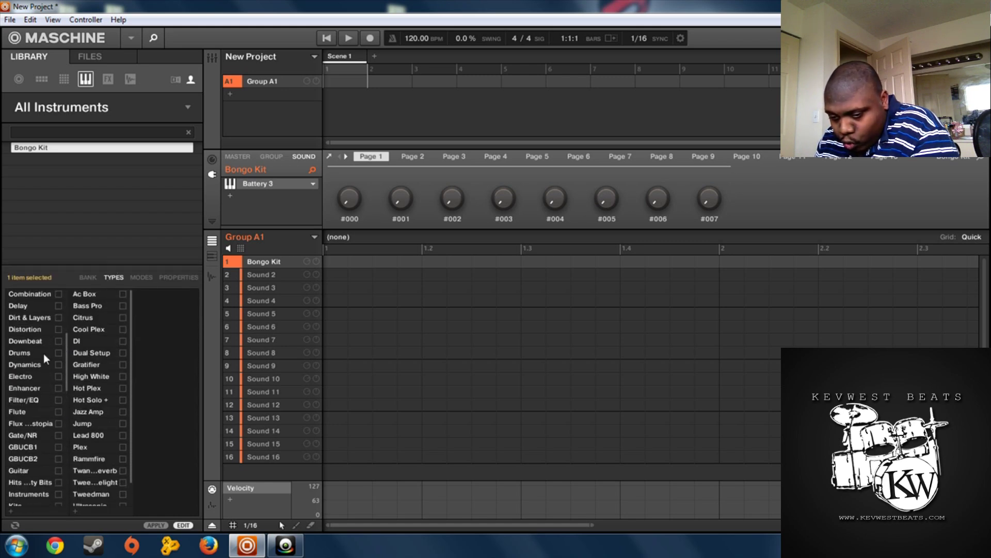
click(59, 352)
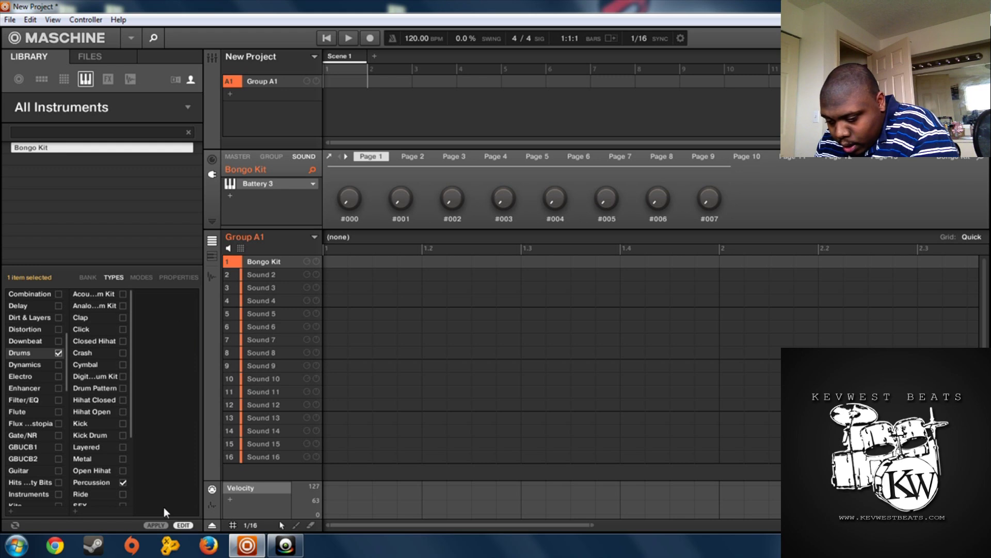
click(156, 525)
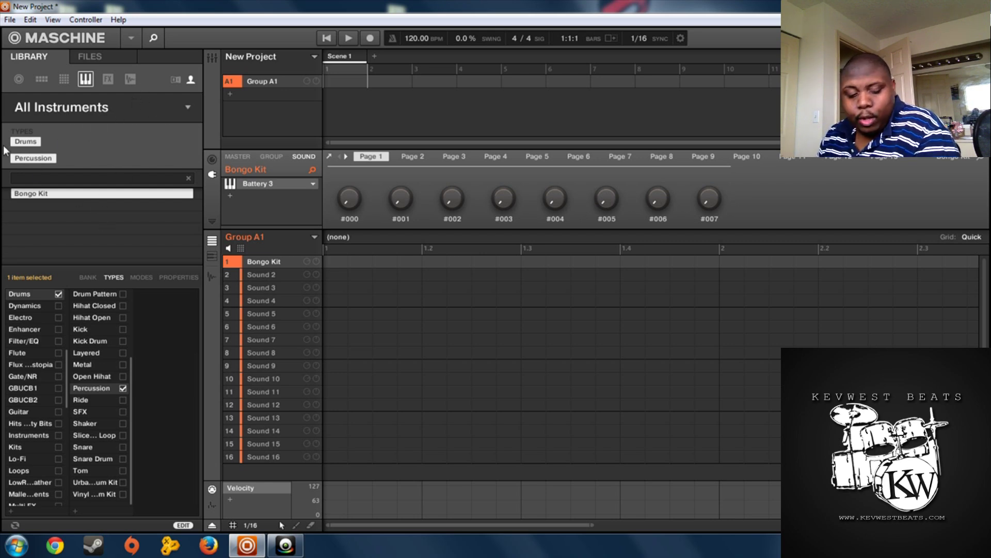
click(29, 139)
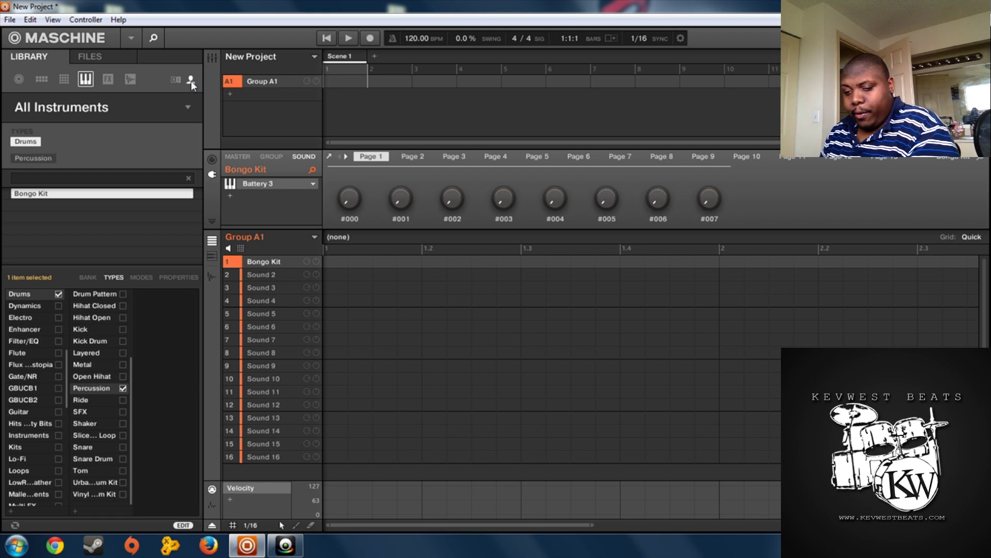
Step: Show user presets and narrow the library to the Battery 3 external plug-in
click(38, 143)
click(192, 109)
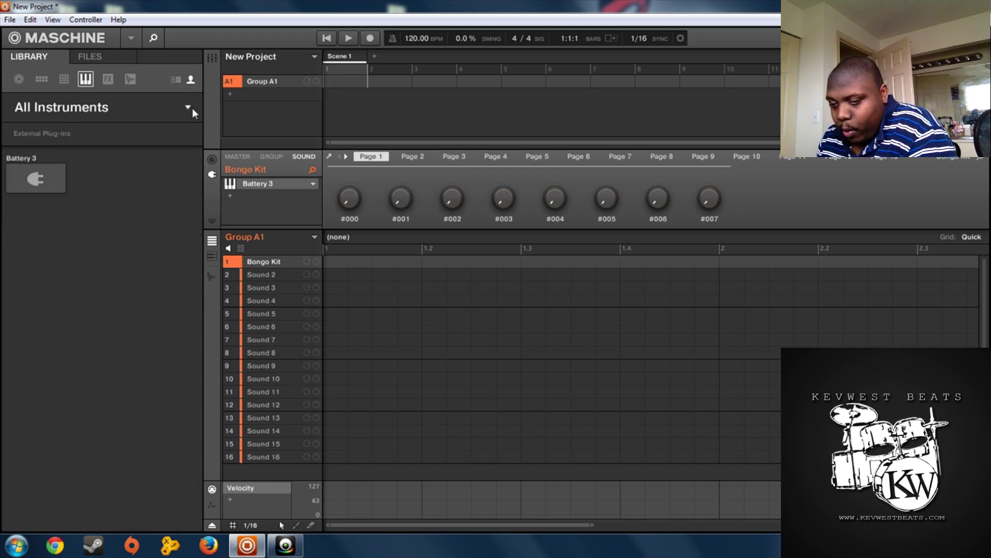
click(50, 183)
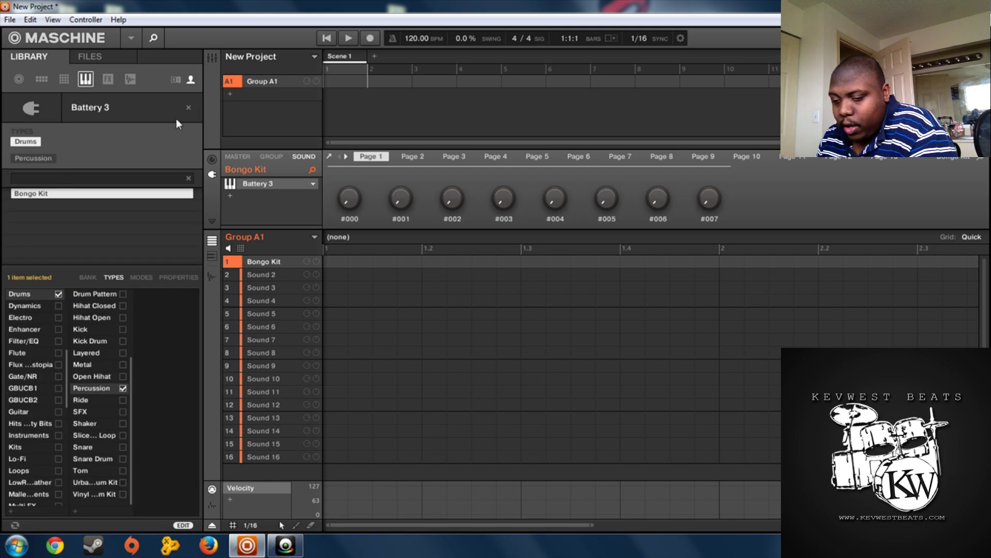